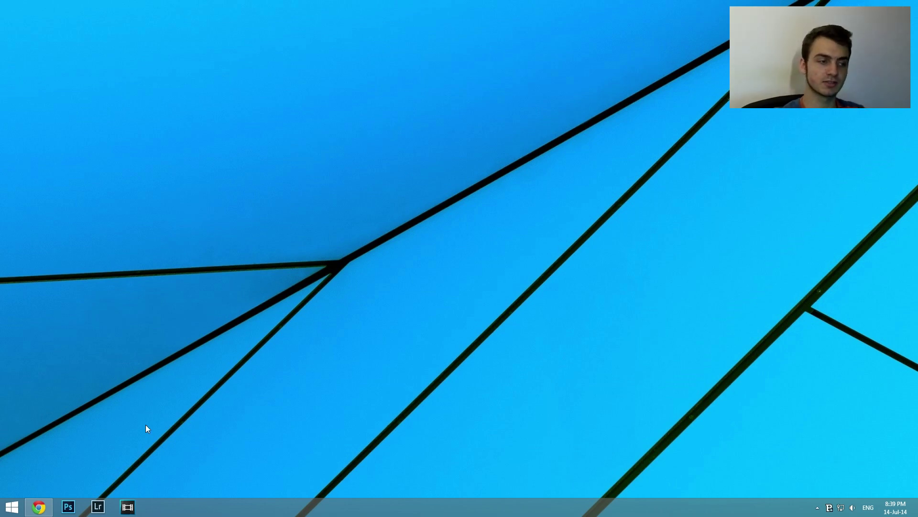
Step: Switch to Chrome and search Google for "odin 3.04" in a new tab
click(39, 507)
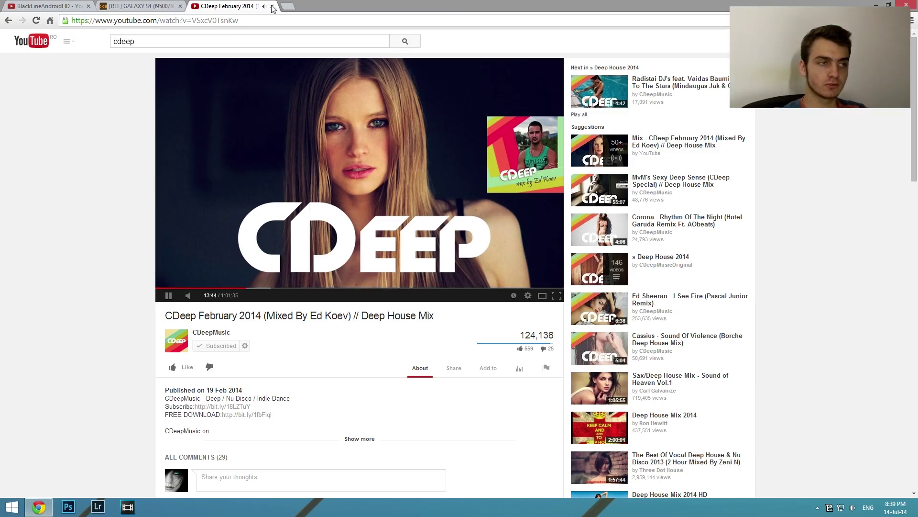
click(290, 7)
text(odin 3.04)
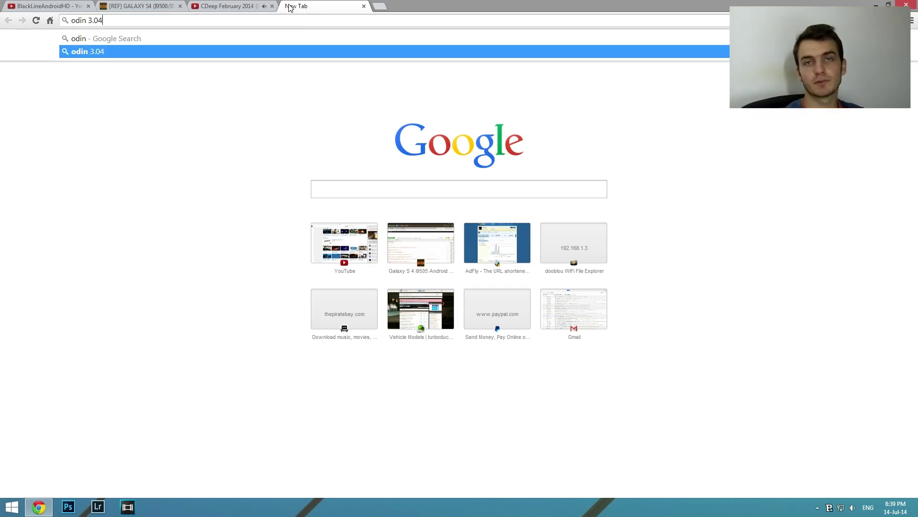
key(Return)
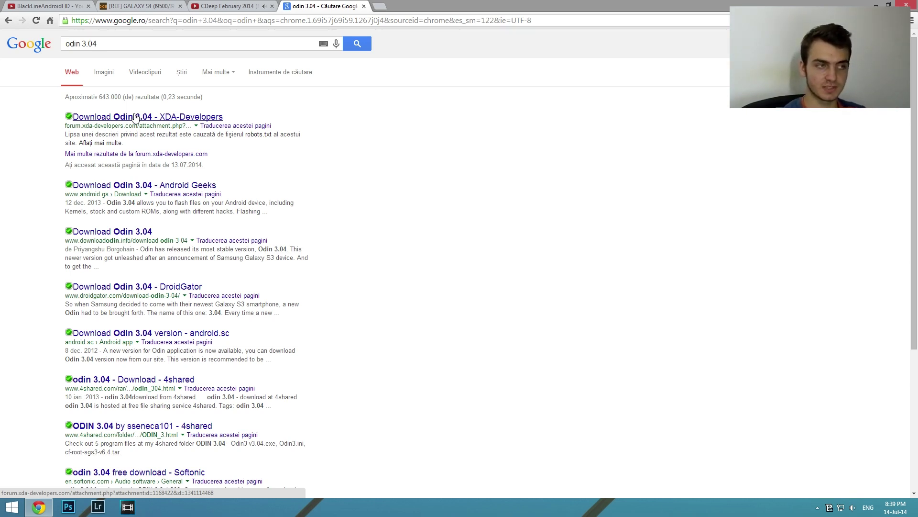
Step: Download Odin 3.04 from the XDA-Developers search result and extract the Odin3-v3.04 folder to the desktop
click(135, 118)
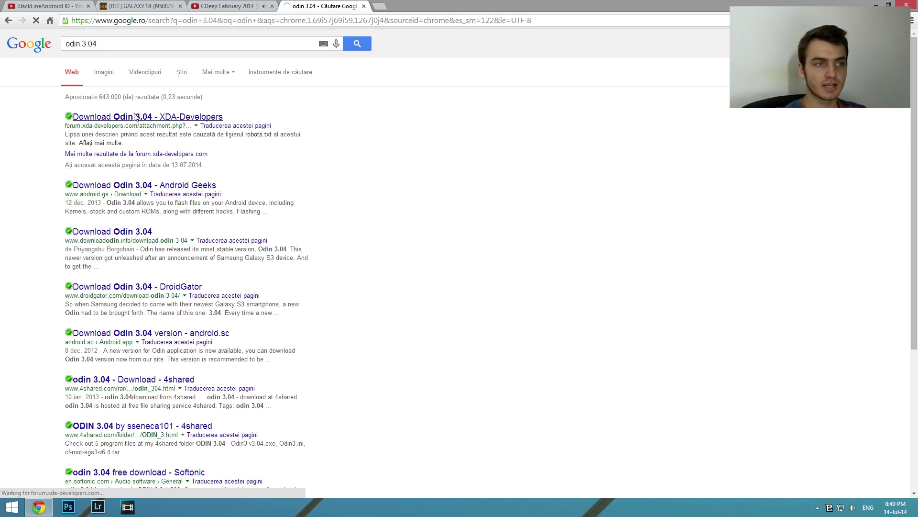
click(53, 487)
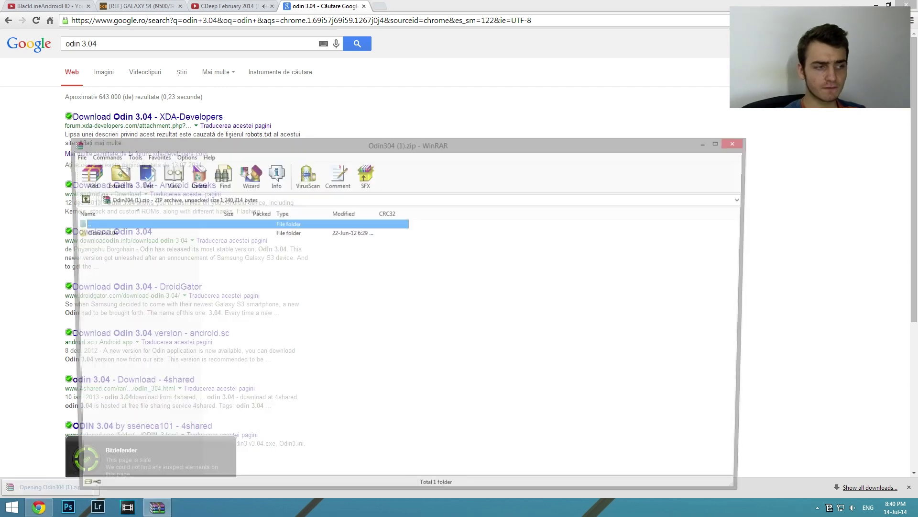
drag(84, 238, 259, 121)
Step: Check the contents of the extracted Odin3-v3.04 folder on the desktop and close its window
double_click(281, 70)
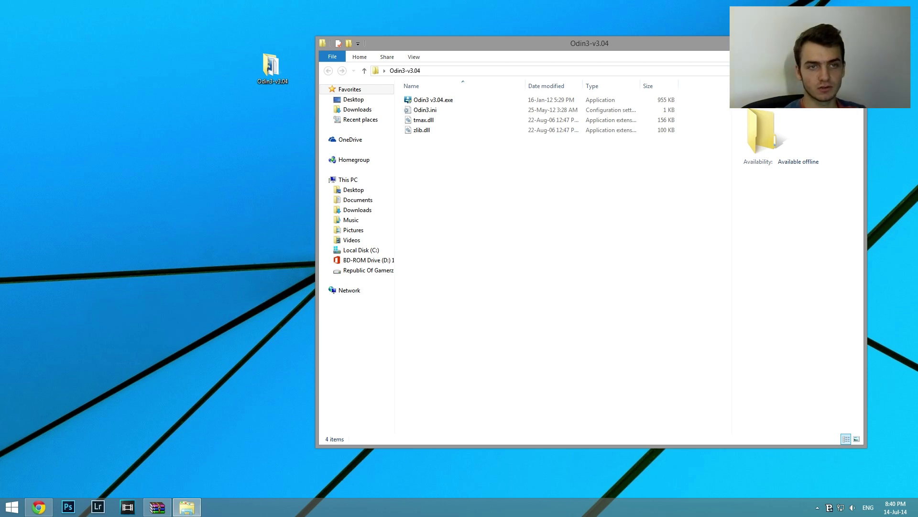
click(855, 43)
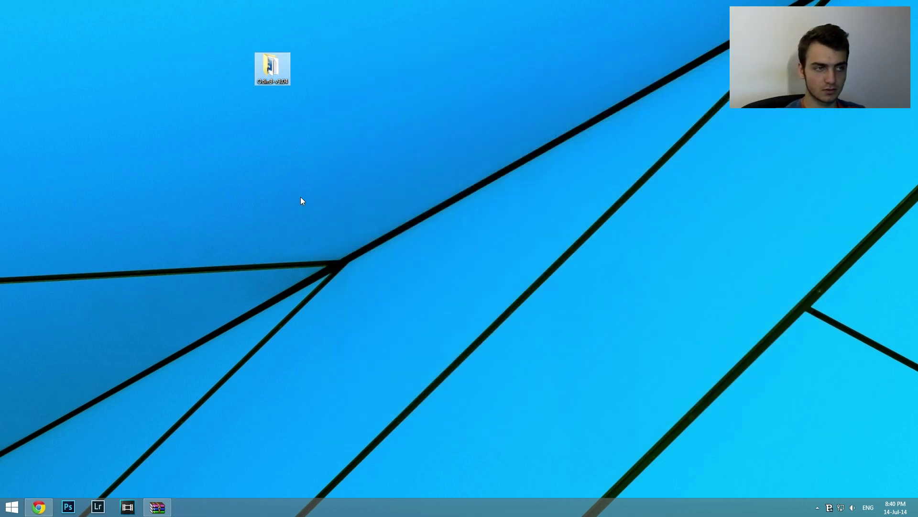
click(300, 197)
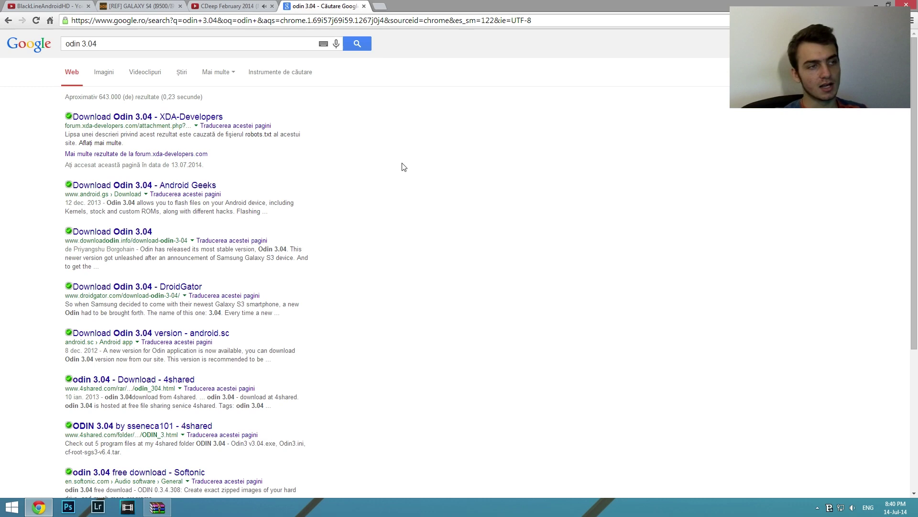
Step: Close the odin 3.04 search tab and return to the beginning of the XDA Galaxy S4 modem collection thread
click(39, 507)
click(363, 6)
click(122, 5)
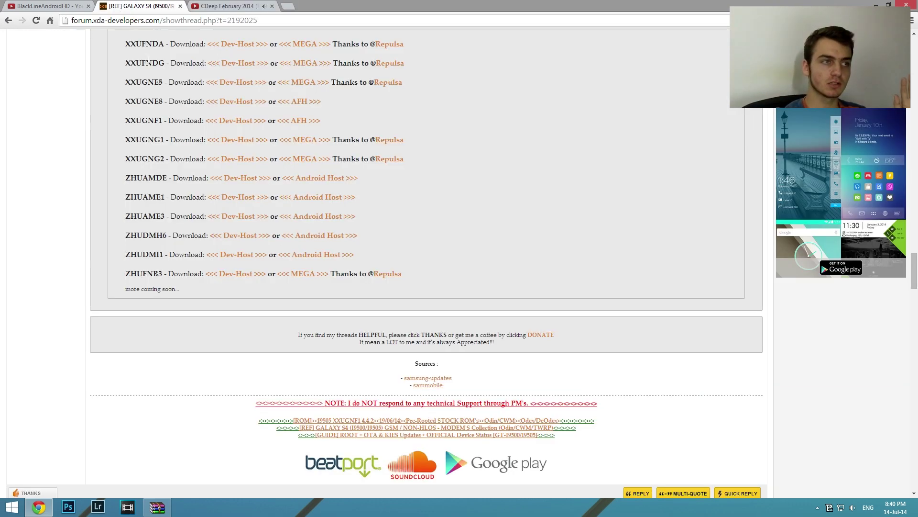
scroll(362, 193, up, 8)
drag(914, 237, 915, 36)
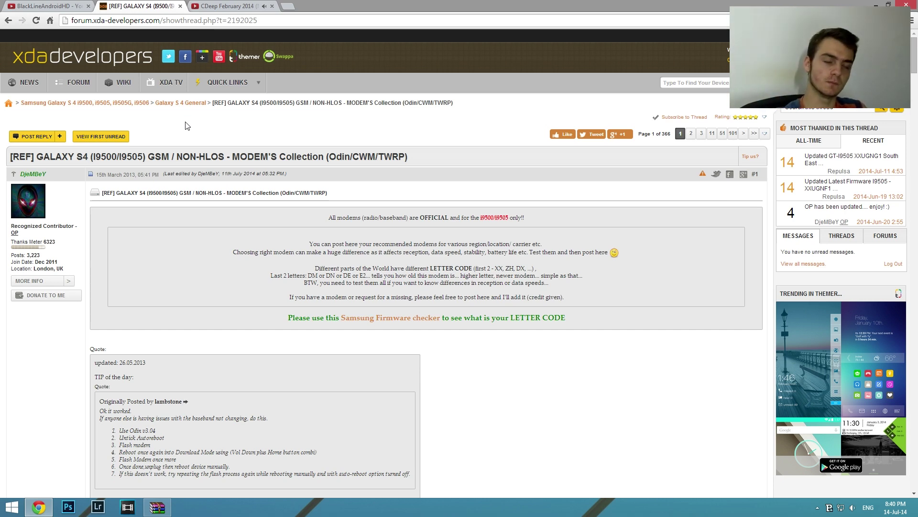
Step: Read the flashing tips and browse the Odin flashable modem lists for the GT-I9500 and GT-I9505
scroll(305, 267, down, 2)
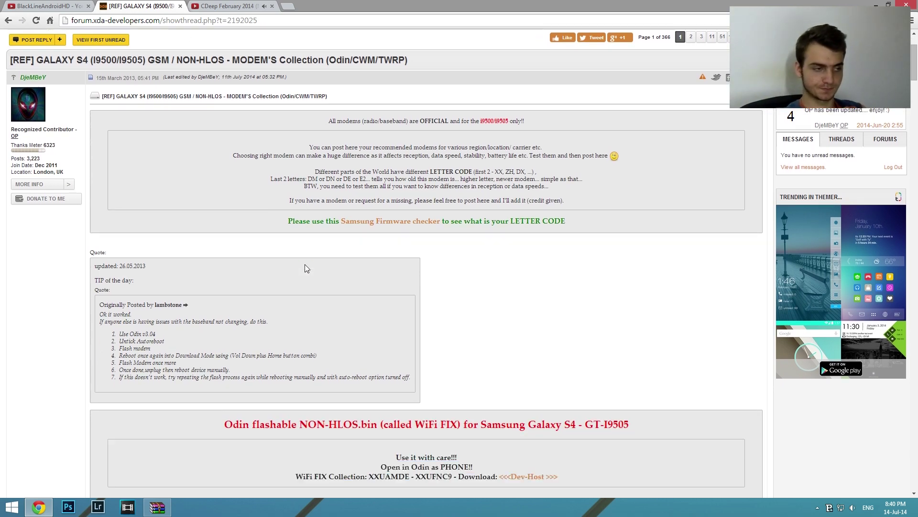
scroll(306, 266, down, 10)
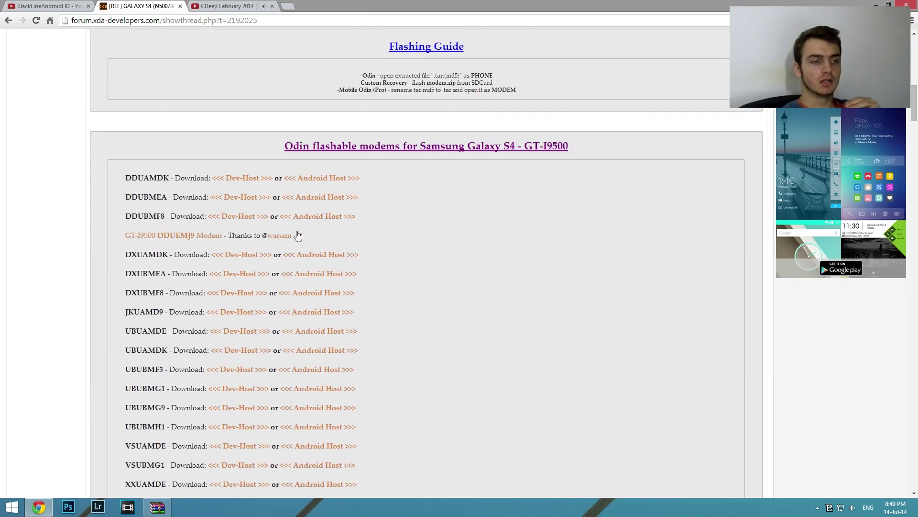
scroll(304, 233, up, 1)
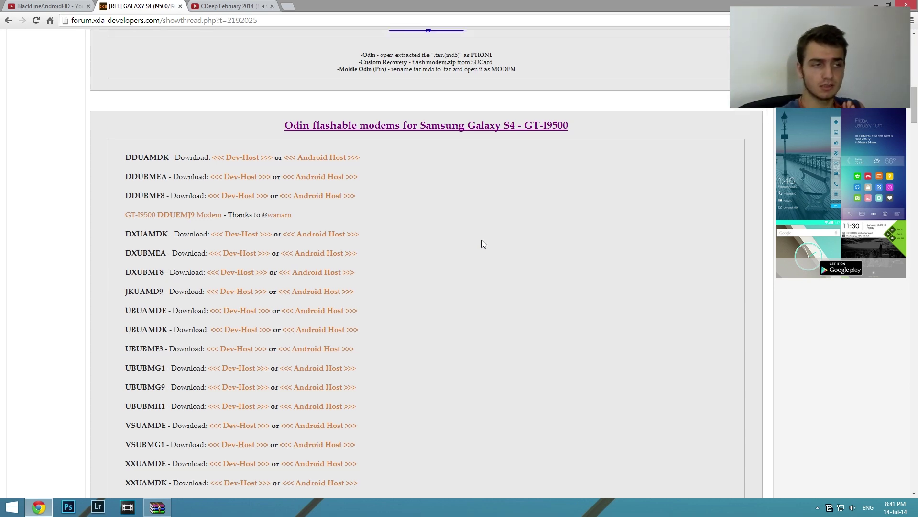
scroll(484, 244, down, 10)
scroll(483, 252, down, 2)
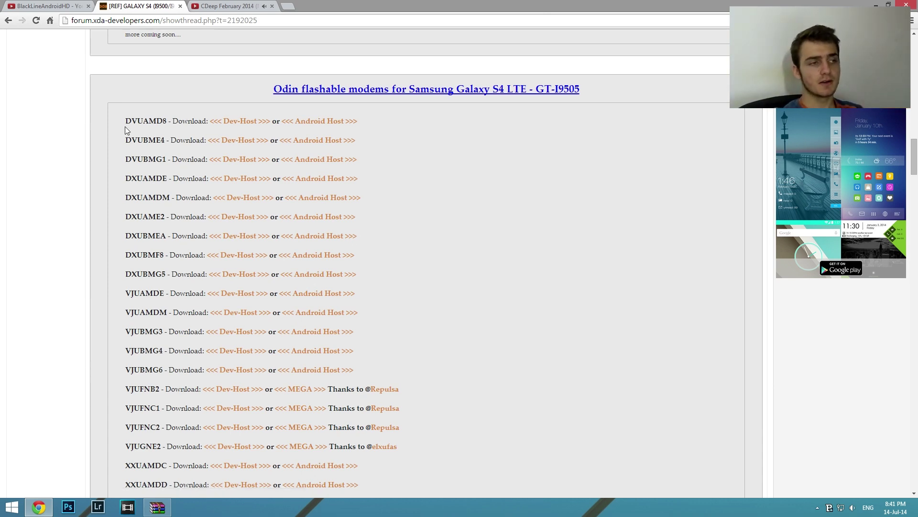
scroll(293, 262, down, 15)
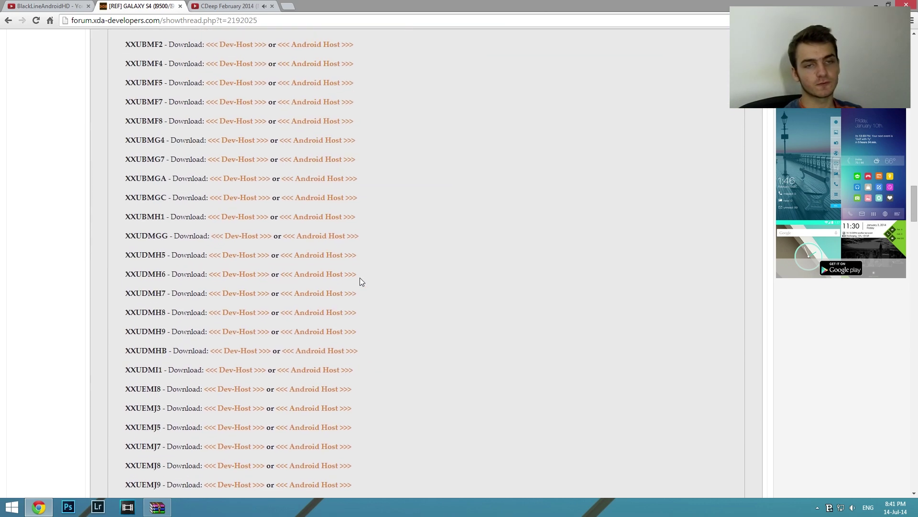
scroll(293, 262, down, 10)
scroll(315, 268, up, 7)
scroll(335, 275, down, 2)
scroll(347, 284, down, 4)
scroll(347, 284, up, 3)
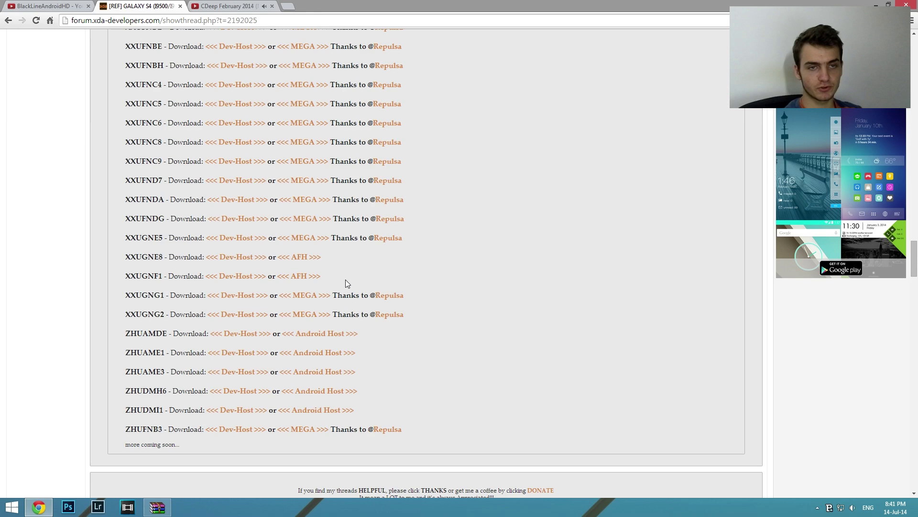
scroll(323, 293, up, 5)
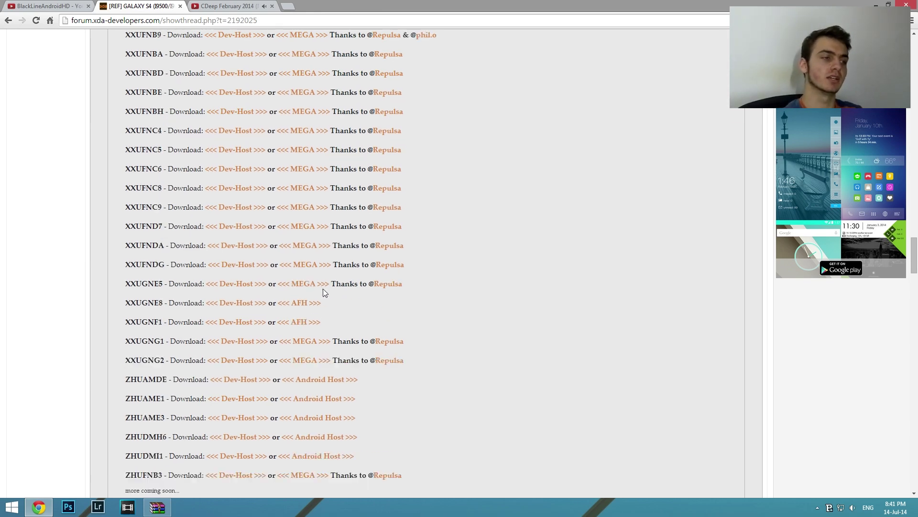
scroll(323, 293, up, 12)
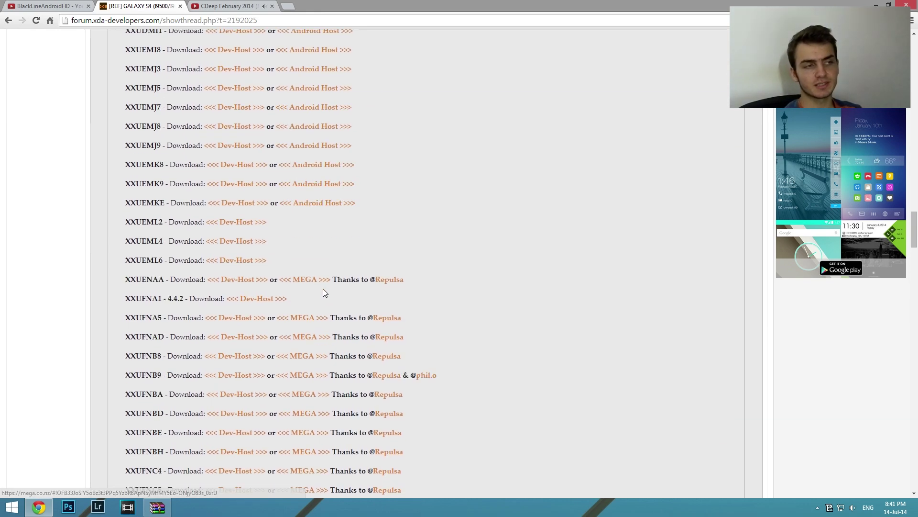
scroll(323, 293, up, 8)
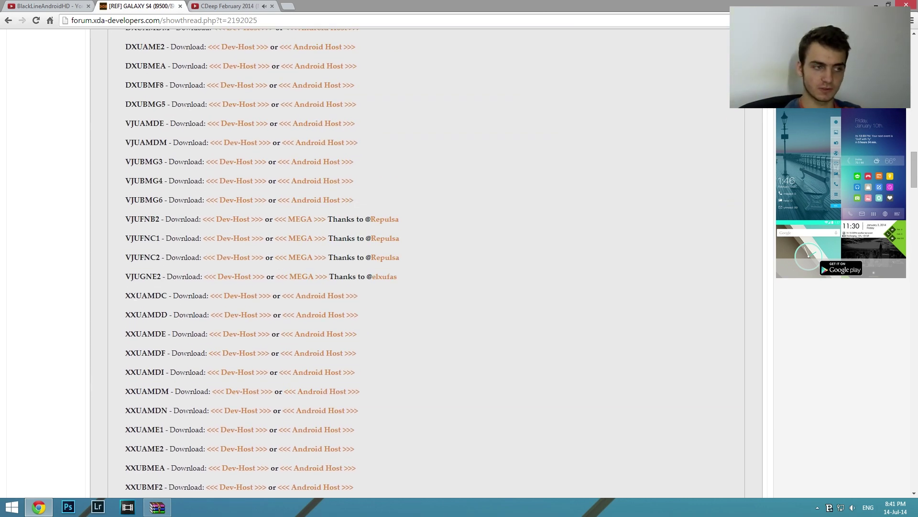
Step: Compare the letter codes of the GT-I9505 modems, from the XXUAMDC entry to the ZHUAMDE entry
drag(124, 295, 167, 296)
click(167, 295)
scroll(167, 295, down, 10)
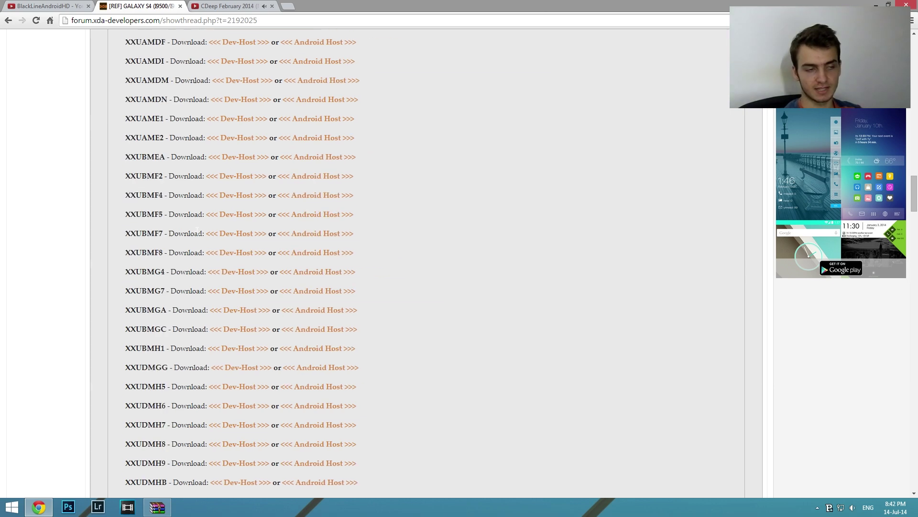
scroll(138, 295, down, 12)
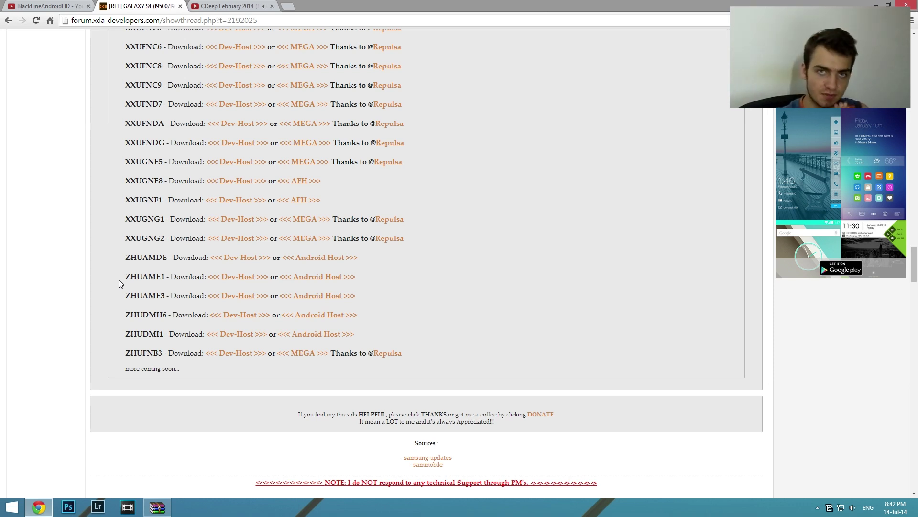
drag(125, 258, 130, 258)
scroll(129, 258, up, 20)
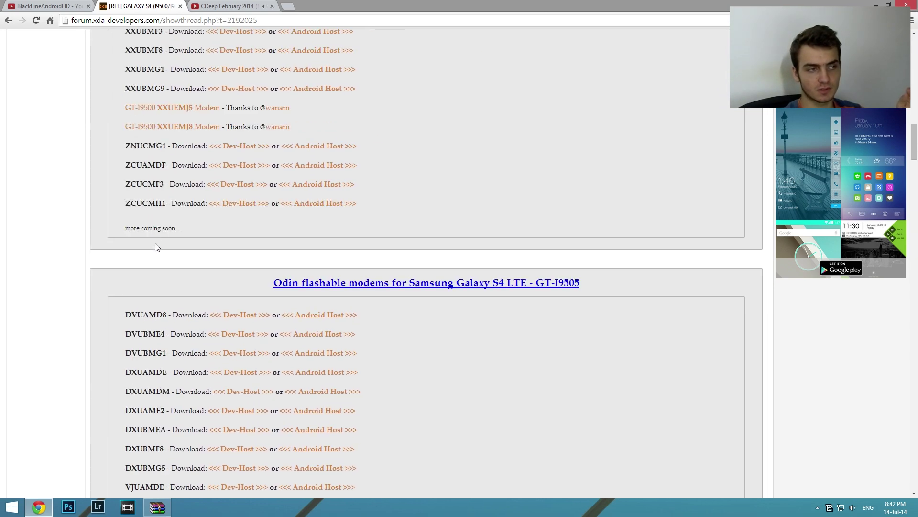
scroll(142, 263, down, 7)
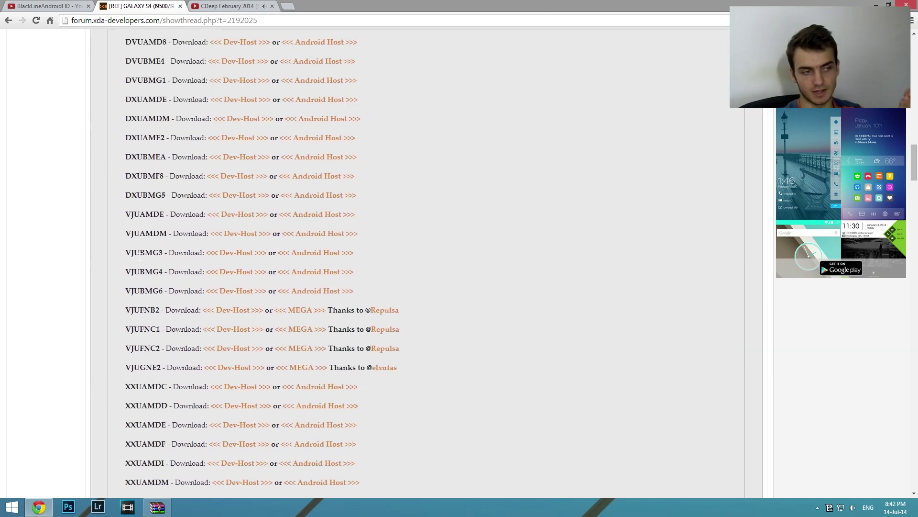
scroll(165, 260, down, 20)
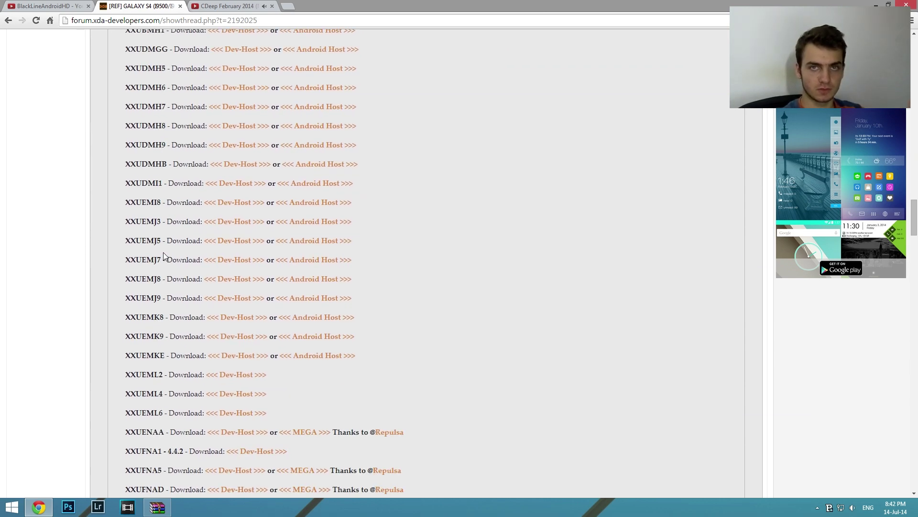
scroll(164, 257, down, 1)
scroll(164, 256, up, 2)
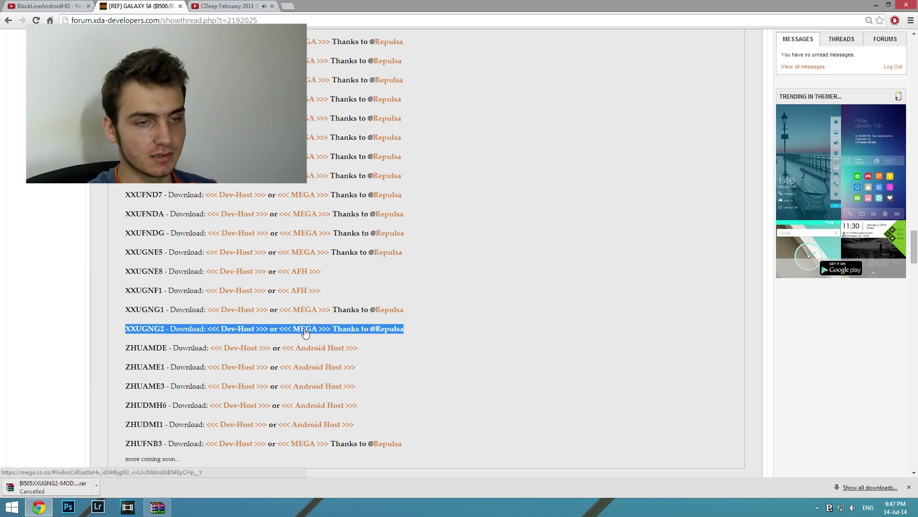
Step: Follow the MEGA link of the XXUGNG2 modem and download I9505XXUGNG2_MODEM.rar to the computer
click(909, 487)
click(314, 328)
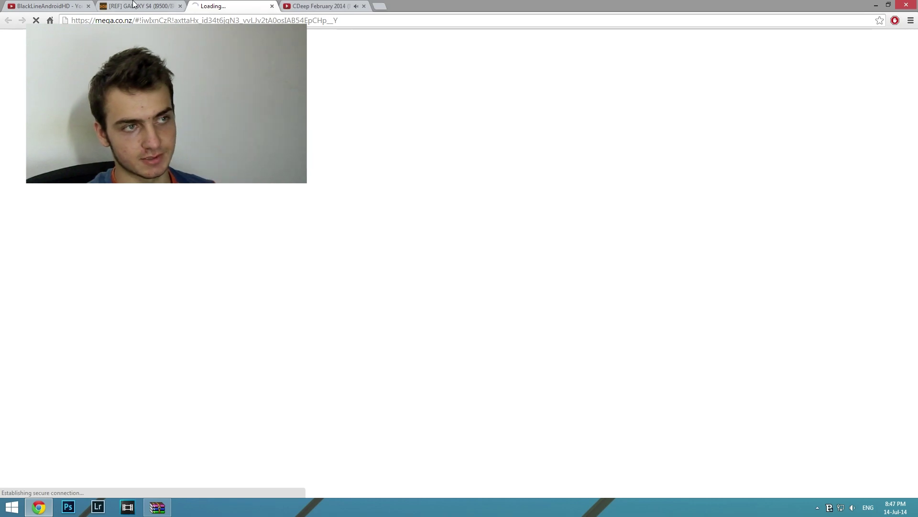
click(158, 6)
click(226, 4)
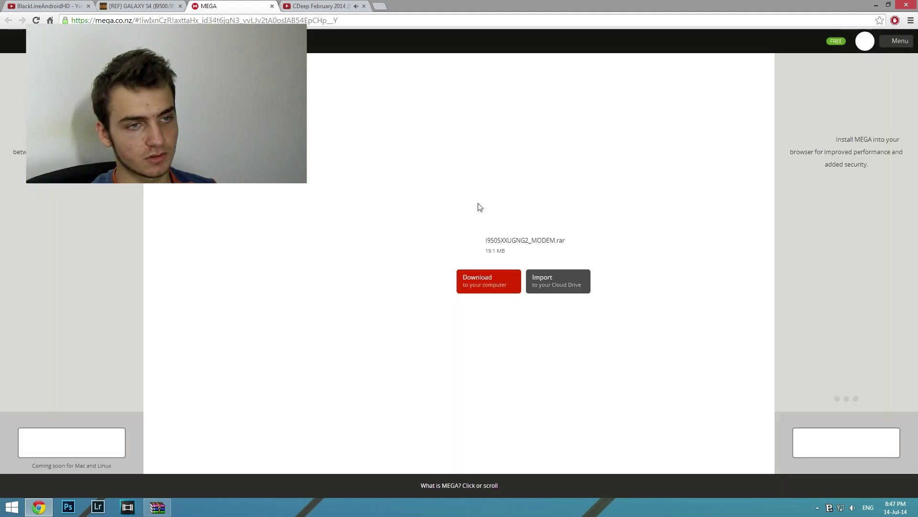
click(494, 289)
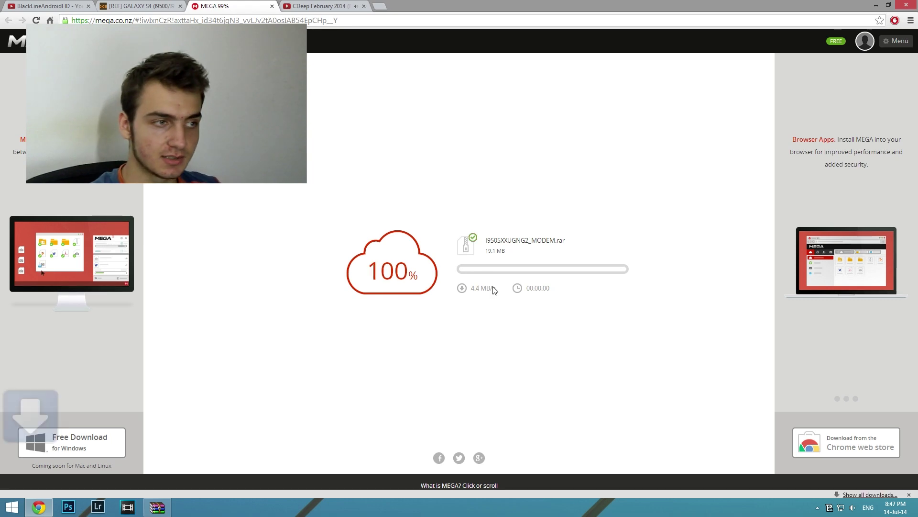
Step: Open the downloaded I9505XXUGNG2_MODEM.rar archive and place the archive file on the desktop
click(64, 485)
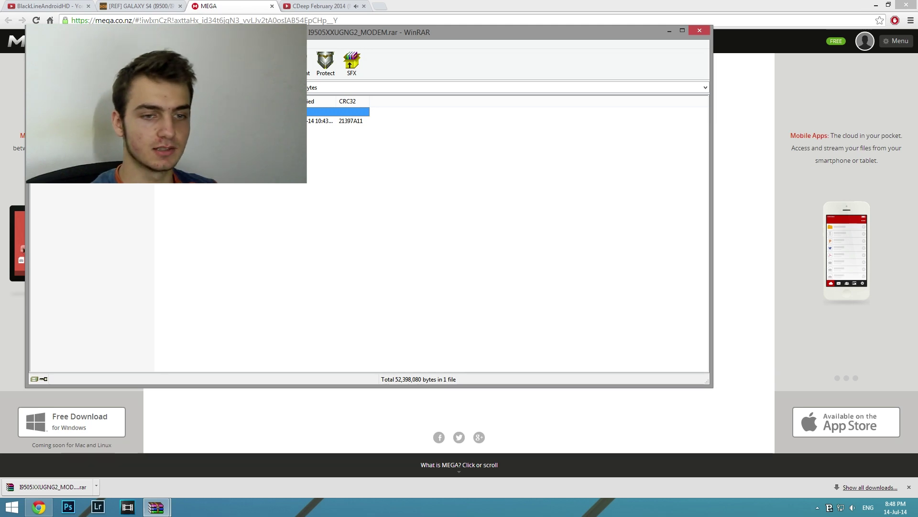
click(916, 514)
drag(915, 515, 400, 167)
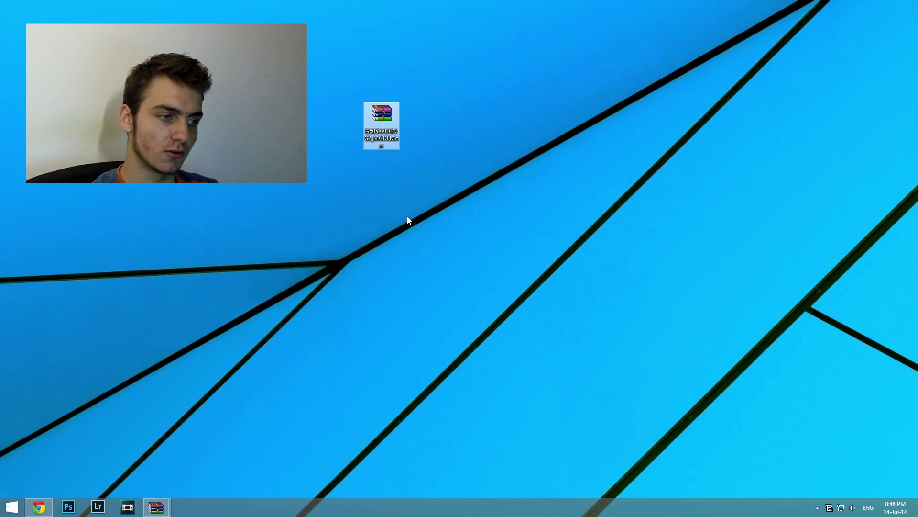
Step: Close the two open WinRAR windows for the Odin304 and I9505XXUGNG2_MODEM archives
click(155, 507)
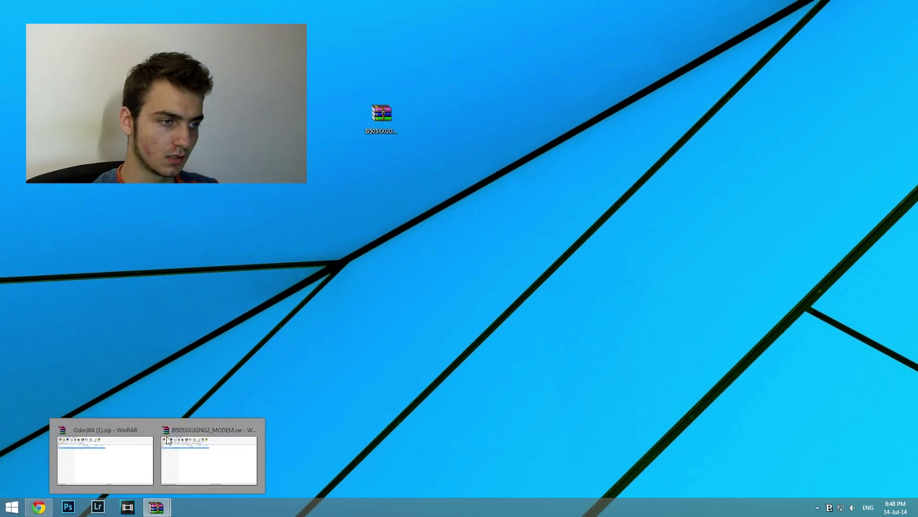
click(150, 430)
click(203, 430)
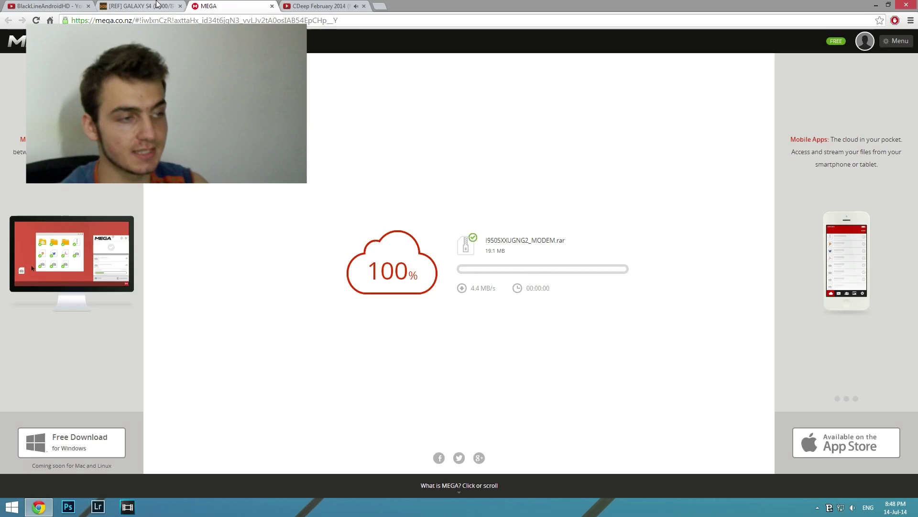
Step: Highlight the XXUGNF1 modem code in the XDA thread and minimize the browser to show the desktop
click(144, 6)
drag(126, 291, 159, 290)
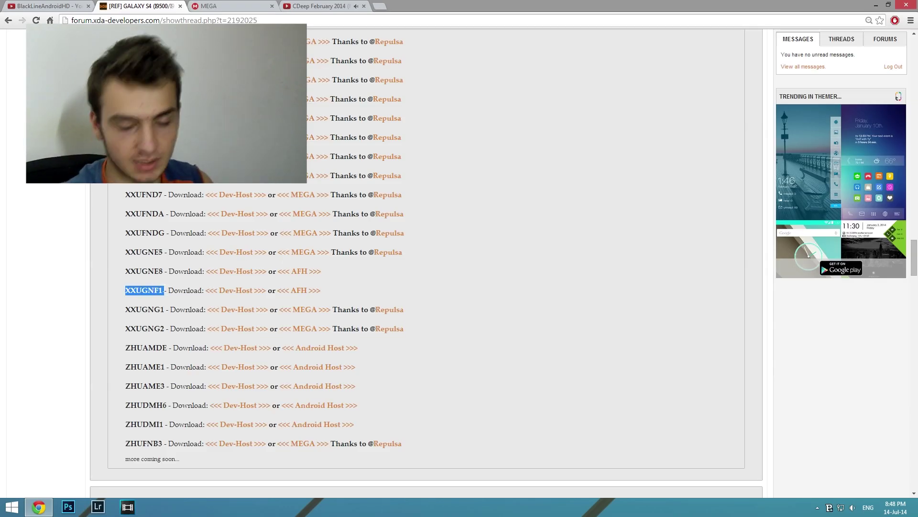
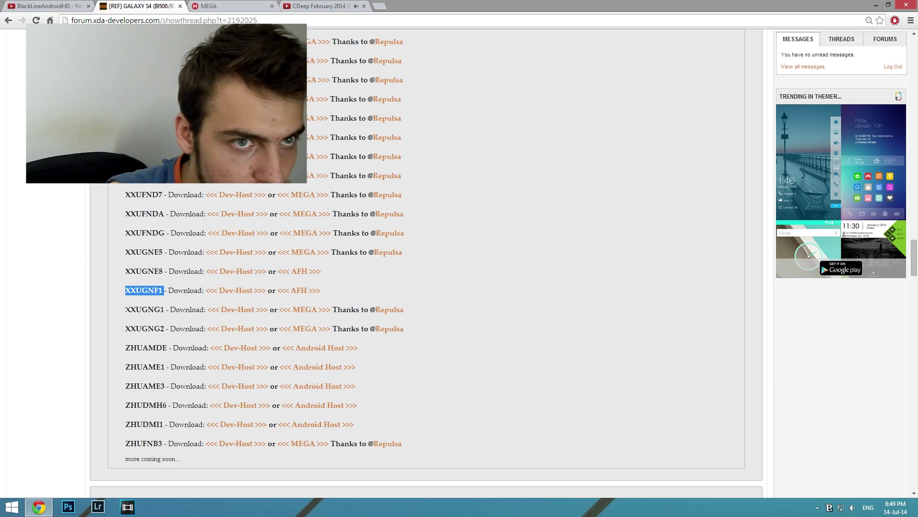
click(872, 3)
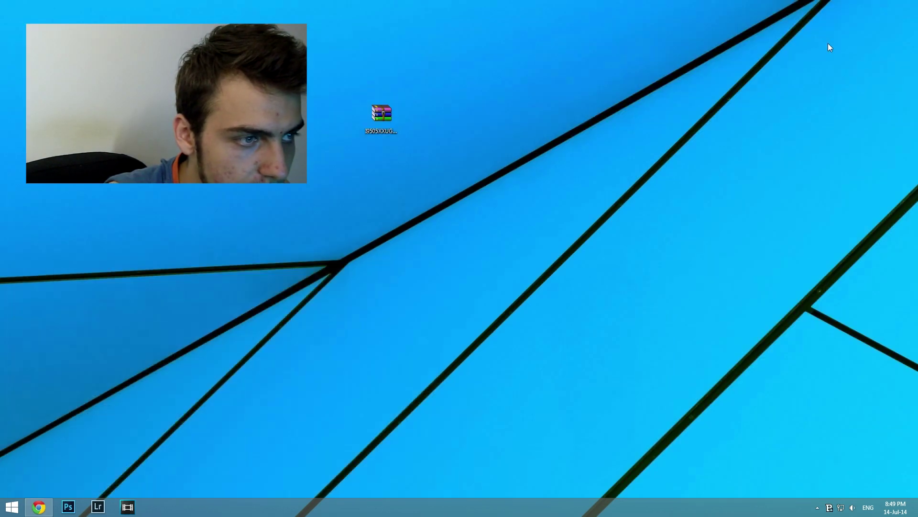
right_click(526, 195)
click(546, 219)
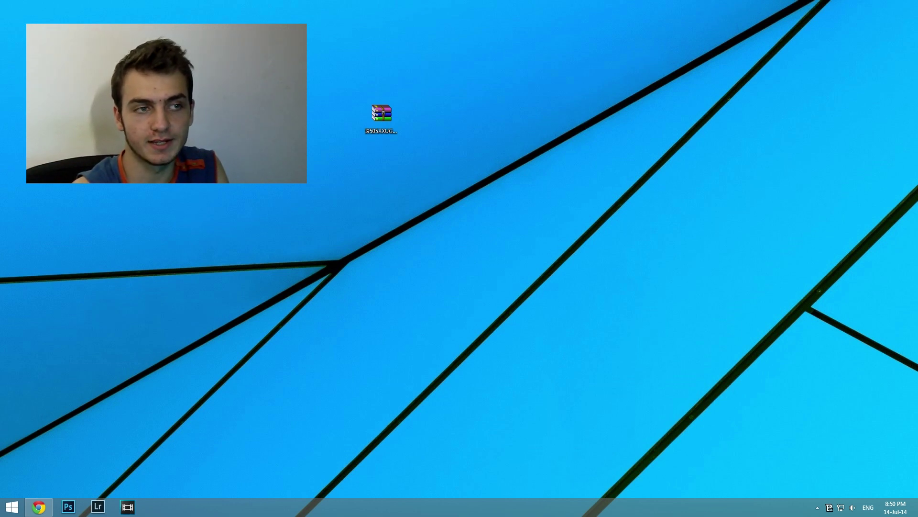
click(381, 115)
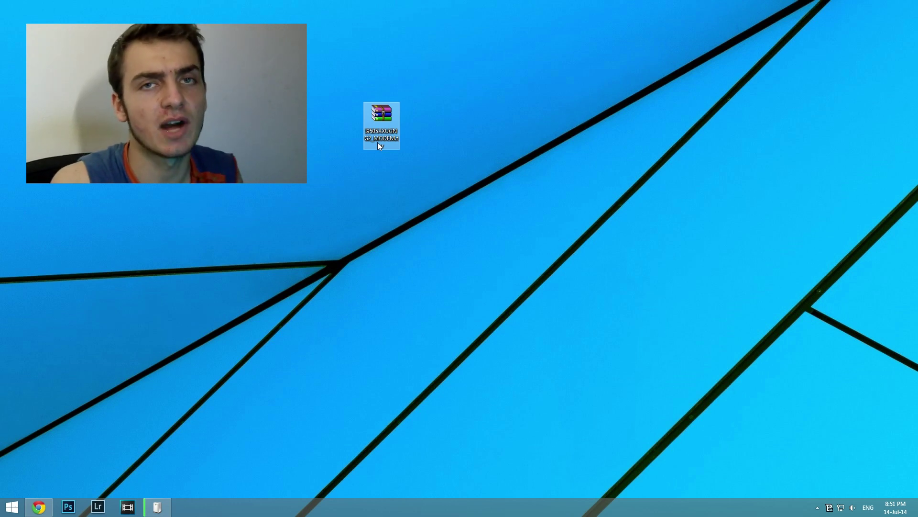
click(409, 138)
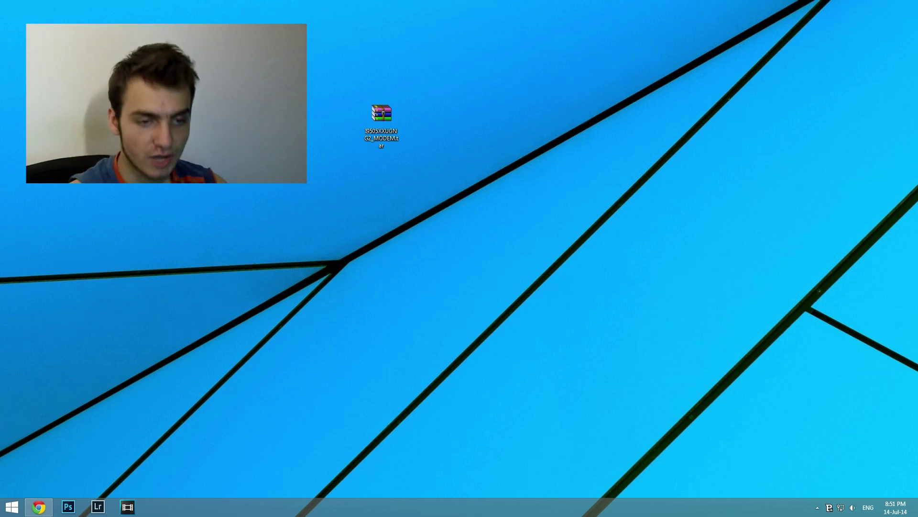
click(818, 507)
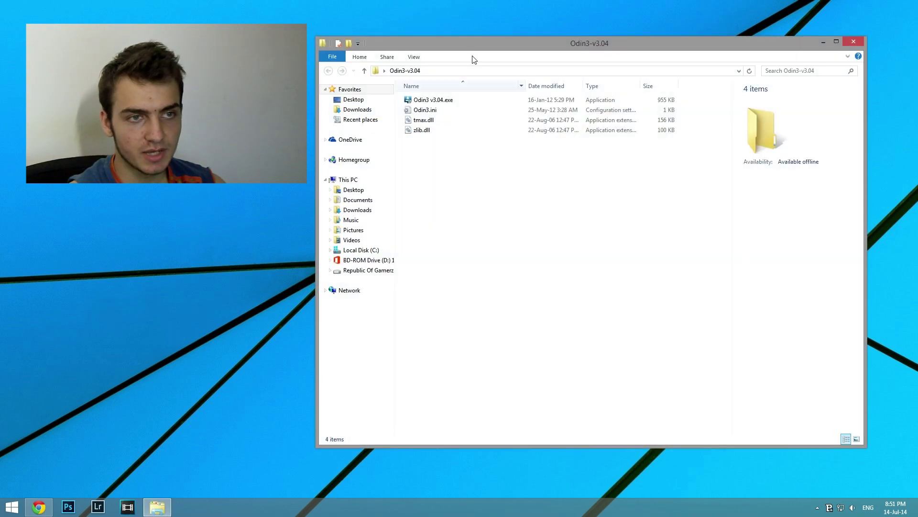
Step: Launch Odin3 v3.04.exe from the Odin3-v3.04 folder and minimize the folder window, keeping the Odin3 window clear on the desktop
drag(474, 52, 316, 123)
double_click(326, 178)
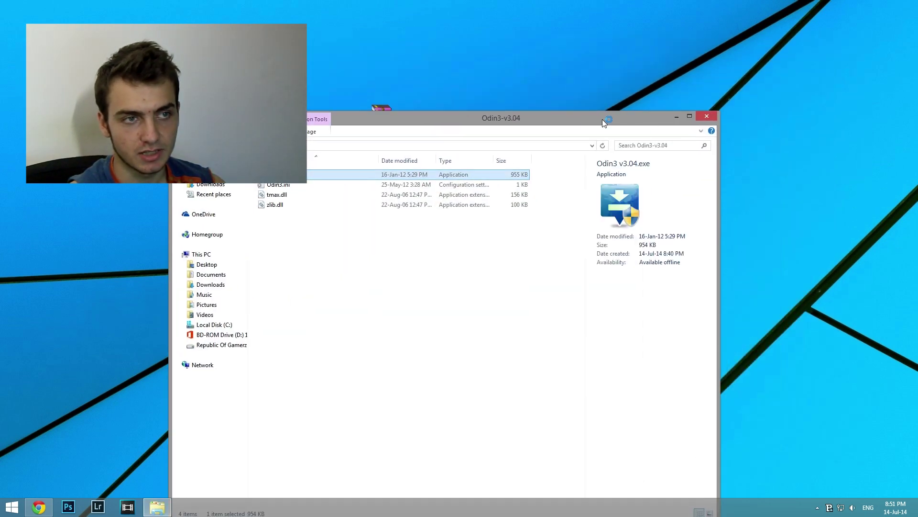
click(676, 117)
drag(546, 106, 736, 83)
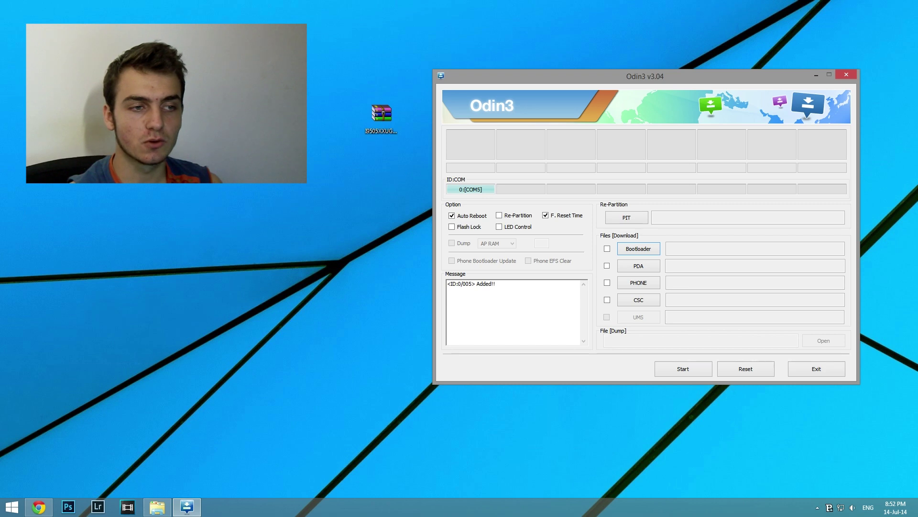
Step: Examine the phone's connection message in the Odin3 log and reposition the Odin3 window slightly
drag(496, 283, 437, 287)
click(478, 306)
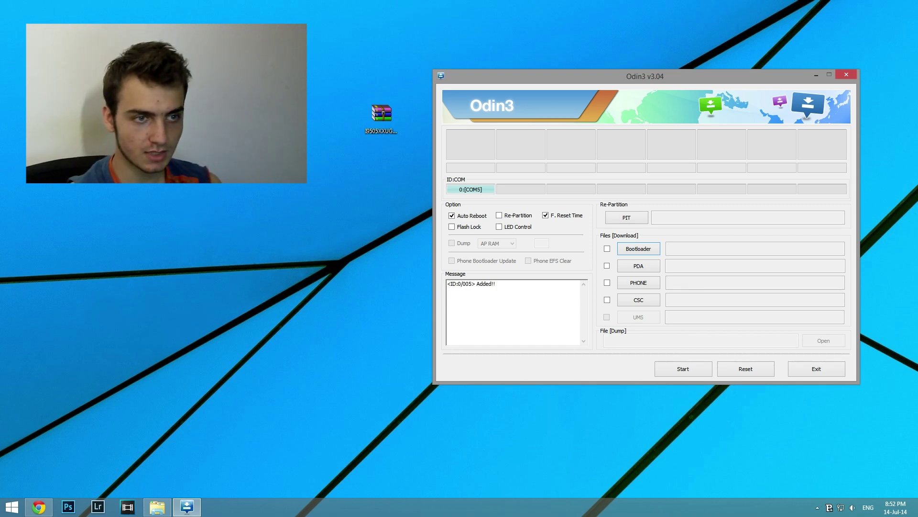
drag(381, 114, 287, 115)
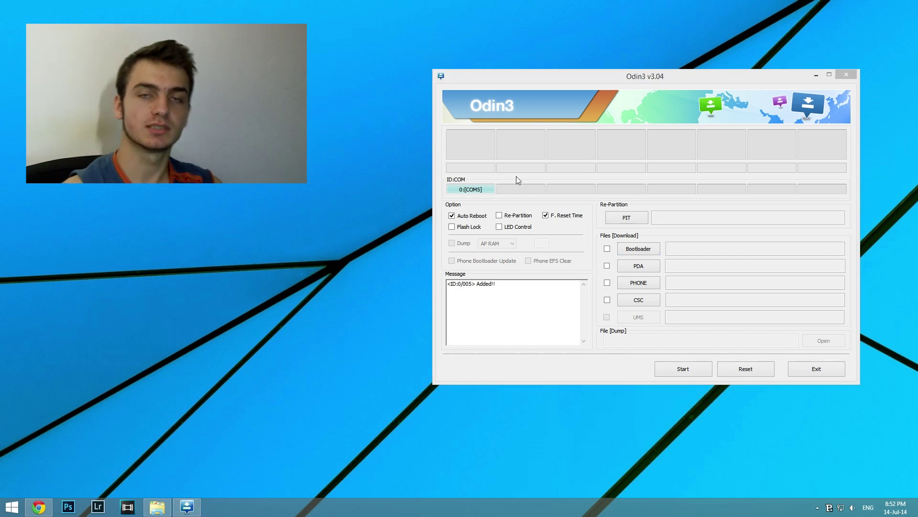
drag(578, 77, 546, 71)
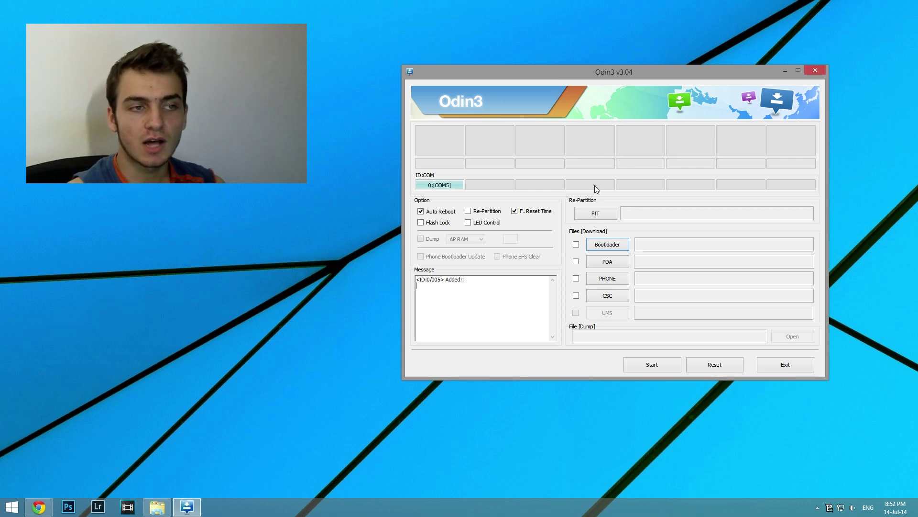
Step: Disable Auto Reboot and load I9505XXUGNG2_MODEM.tar from the desktop as the PHONE file
click(421, 214)
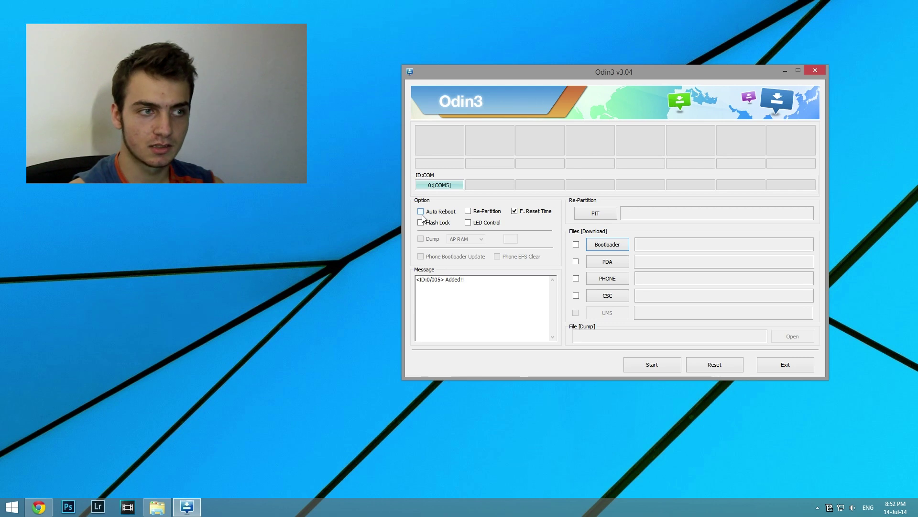
click(621, 282)
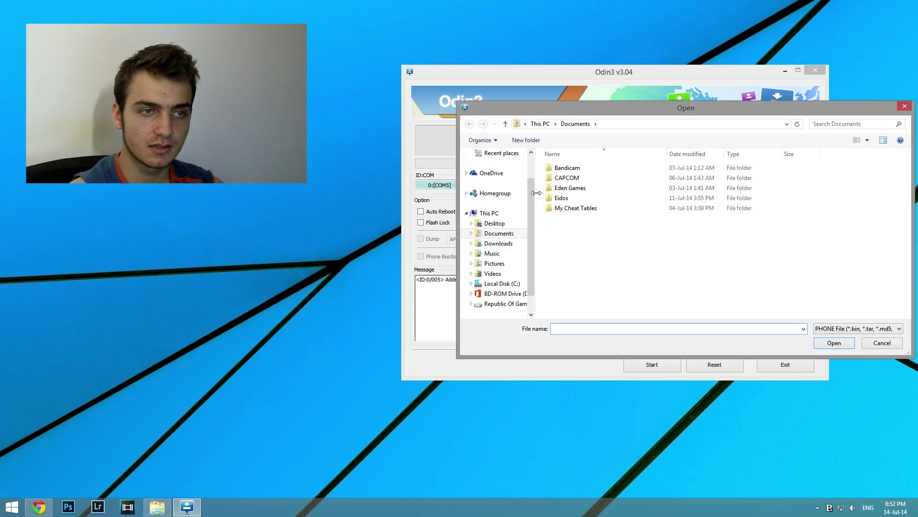
scroll(508, 168, up, 1)
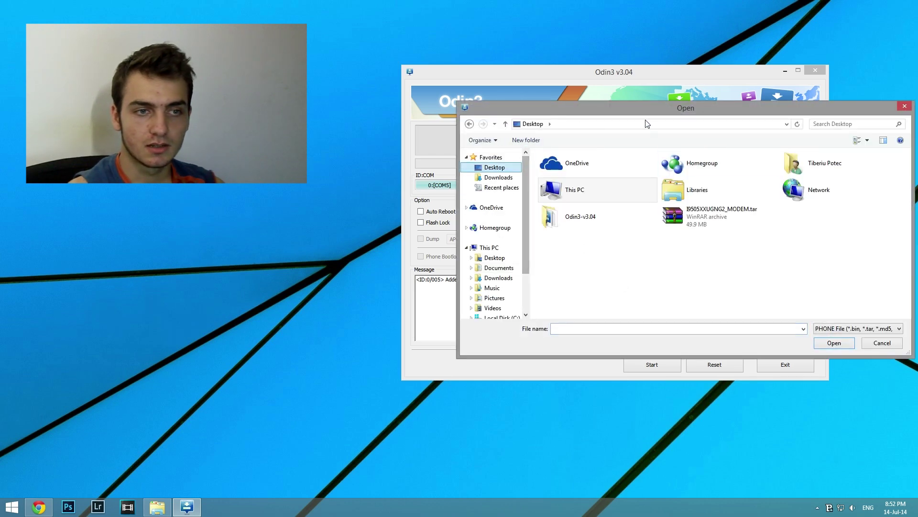
click(710, 227)
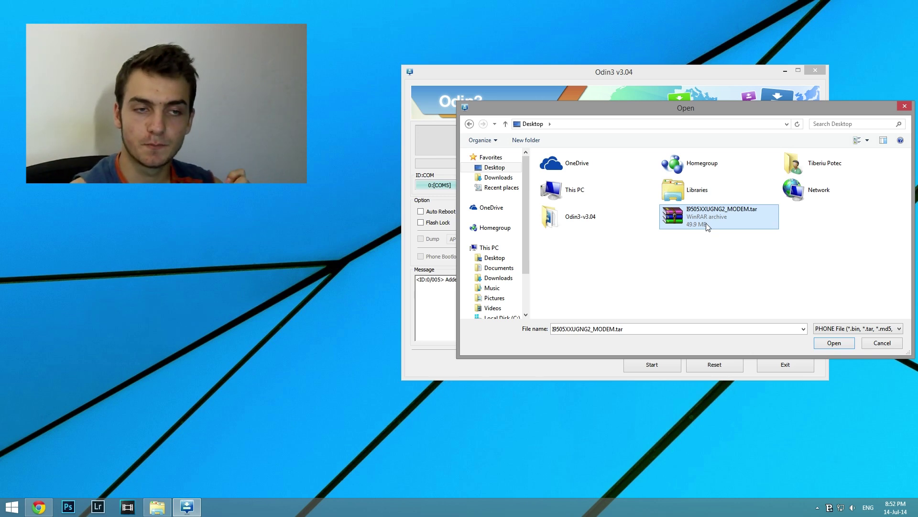
click(818, 341)
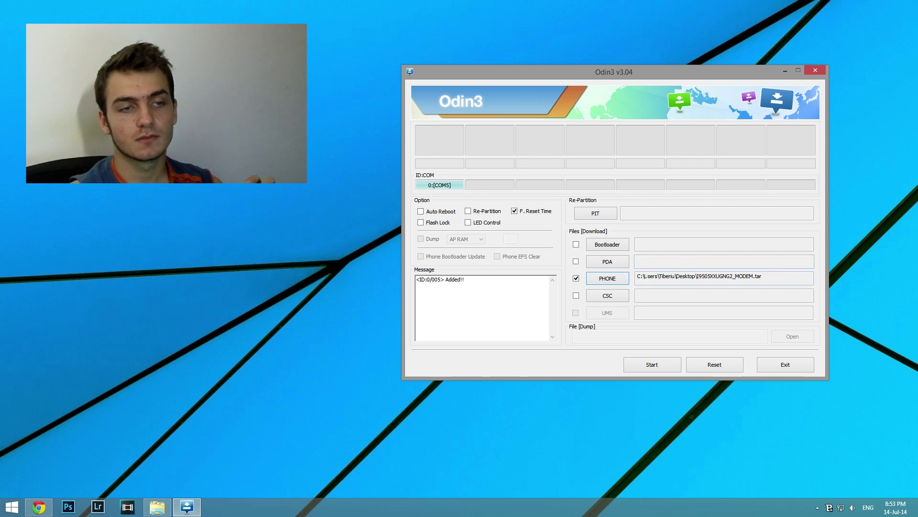
Step: Check the PHONE file path and start flashing the modem to the connected phone
key(Tab)
click(782, 280)
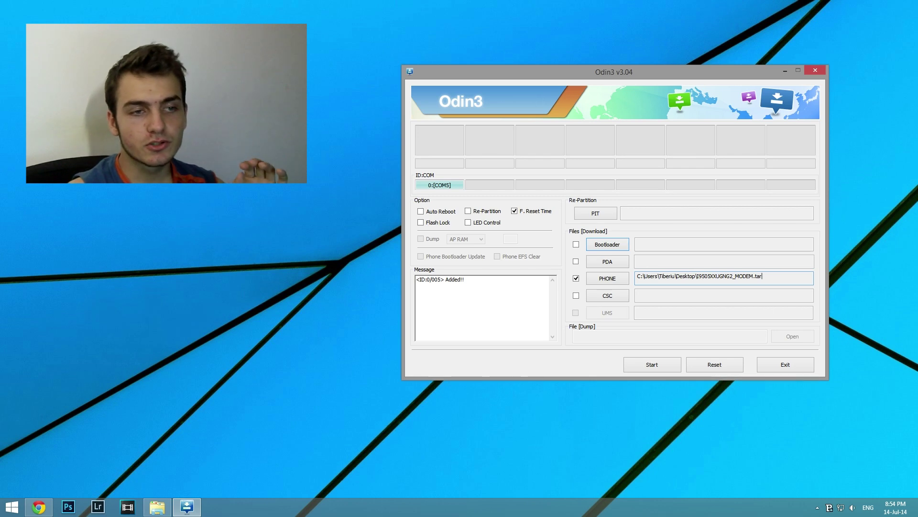
click(649, 372)
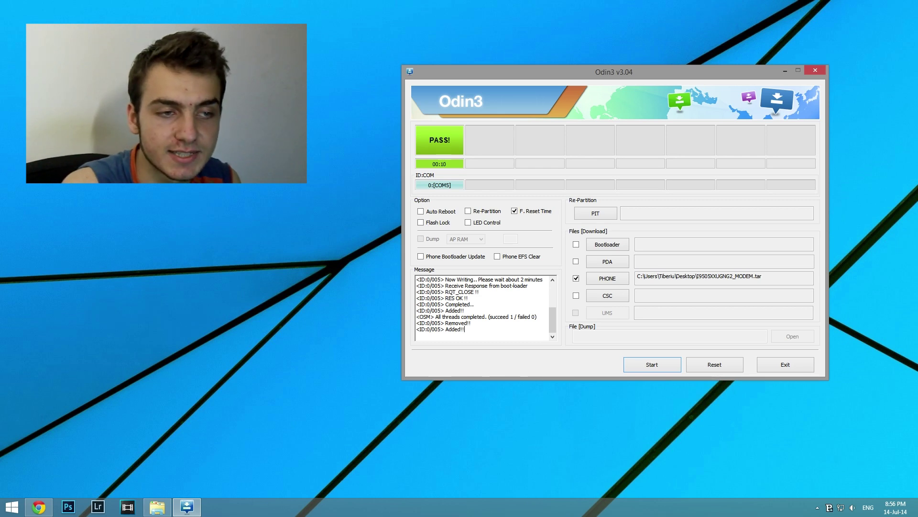
Step: Reset Odin3 and set it up again with I9505XXUGNG2_MODEM.tar as the PHONE file and Auto Reboot disabled
click(728, 364)
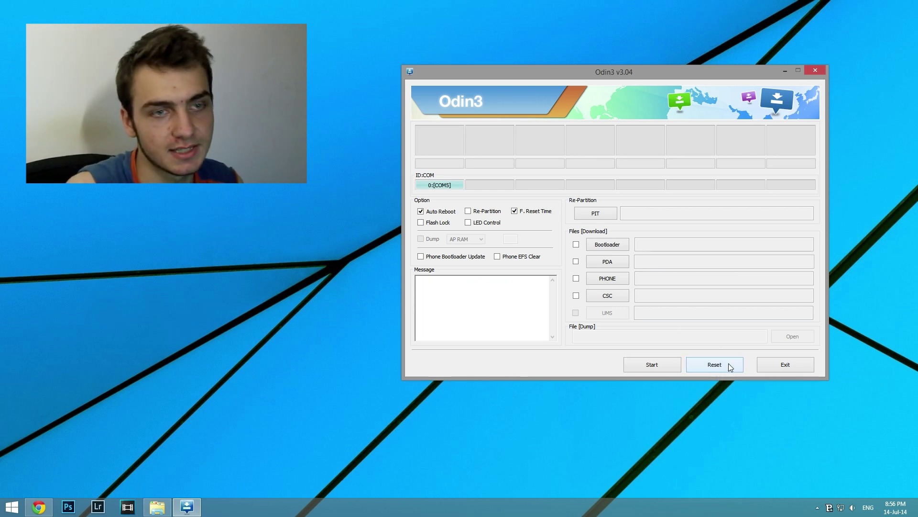
click(609, 279)
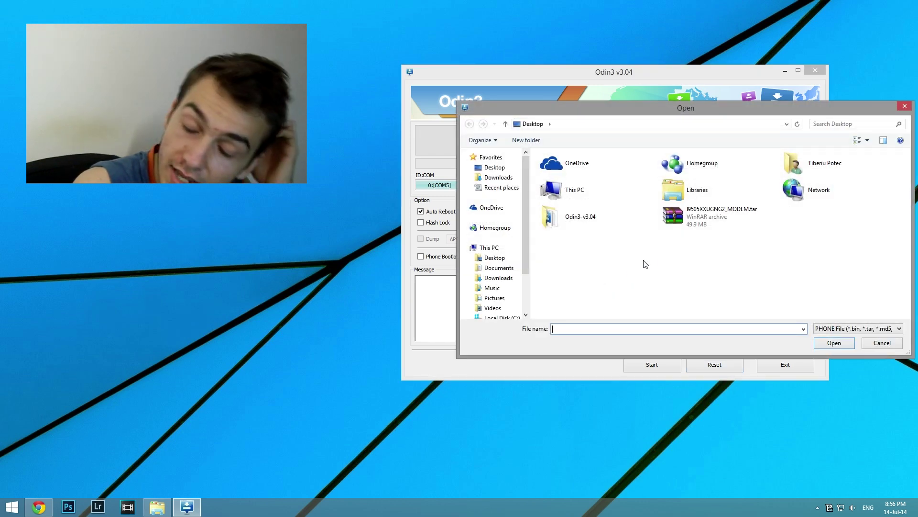
click(693, 221)
double_click(693, 220)
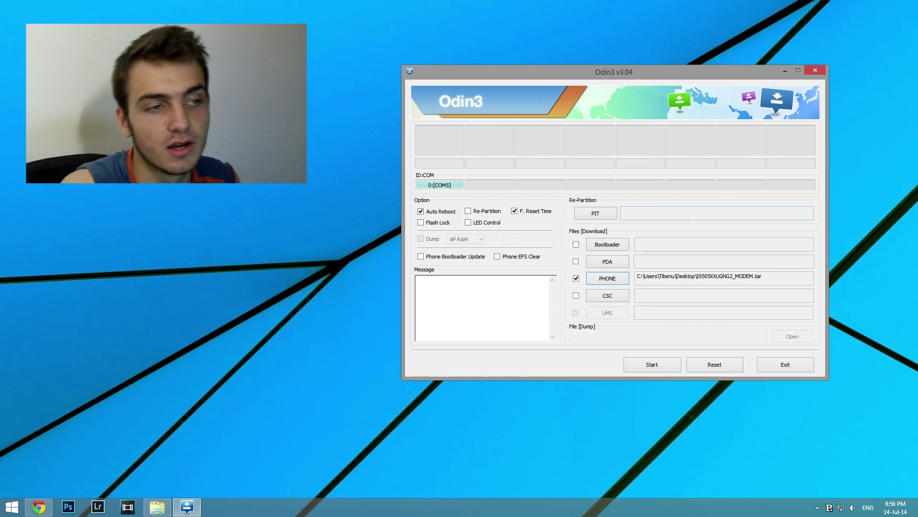
click(421, 214)
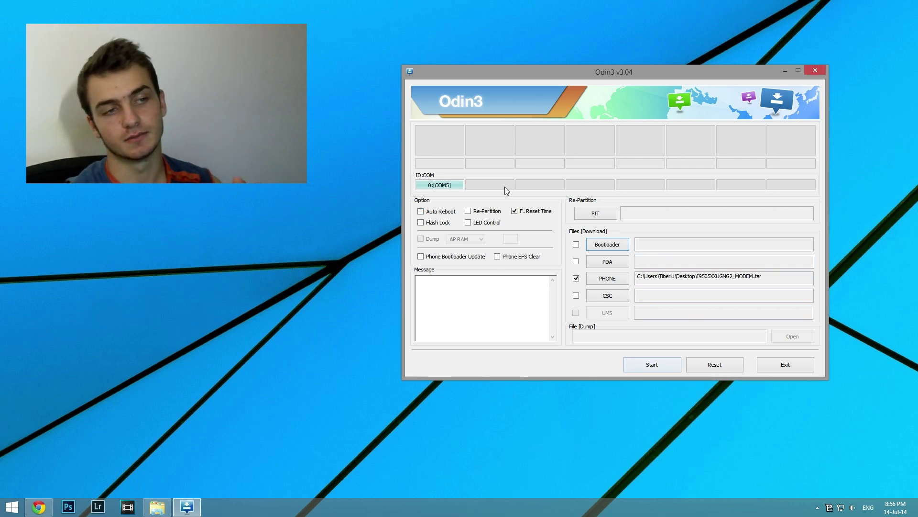
Step: Move the Odin3 window slightly and run the modem flash a second time
drag(511, 71, 498, 70)
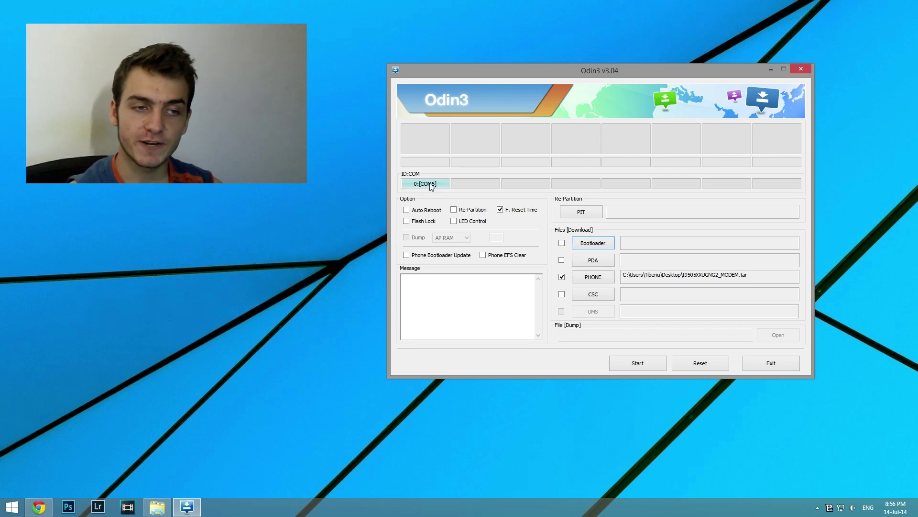
click(648, 370)
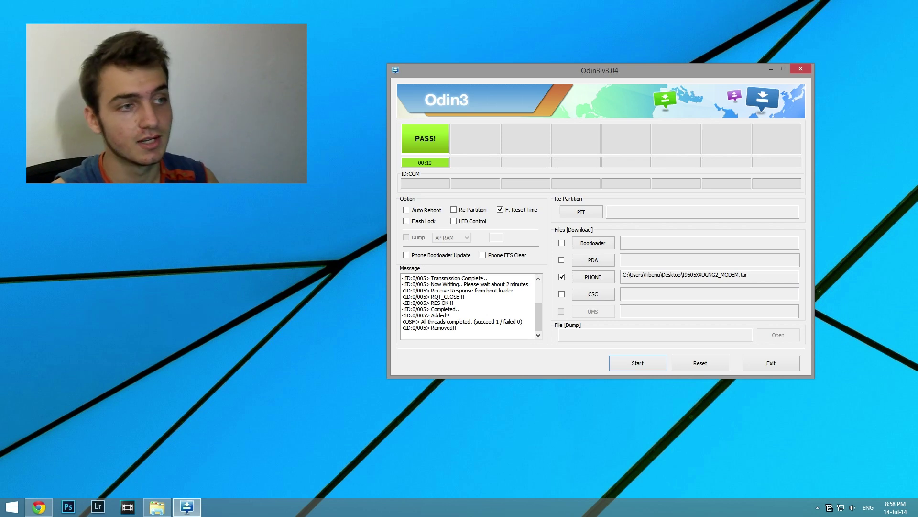
click(279, 294)
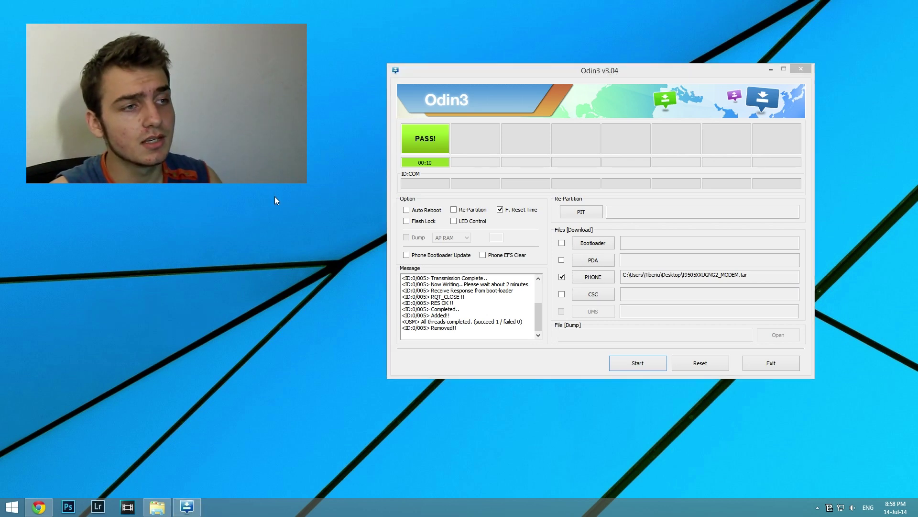